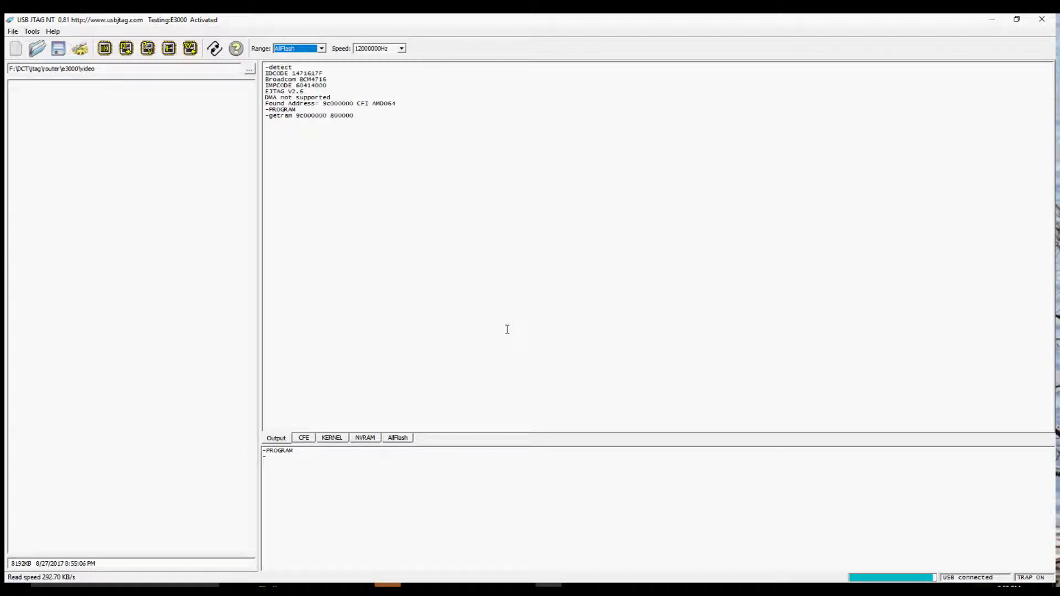
click(331, 439)
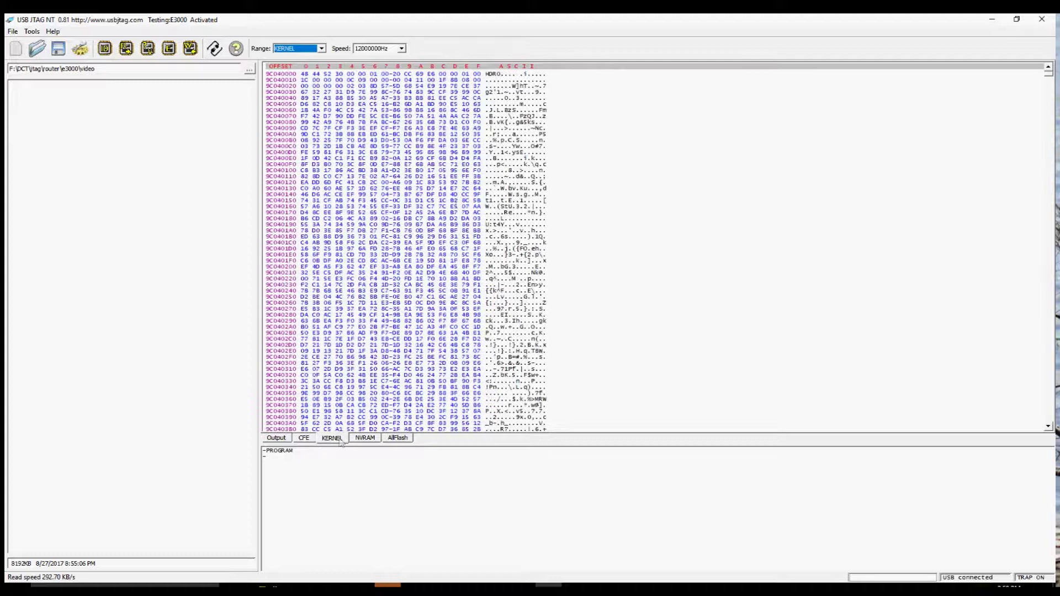
click(377, 439)
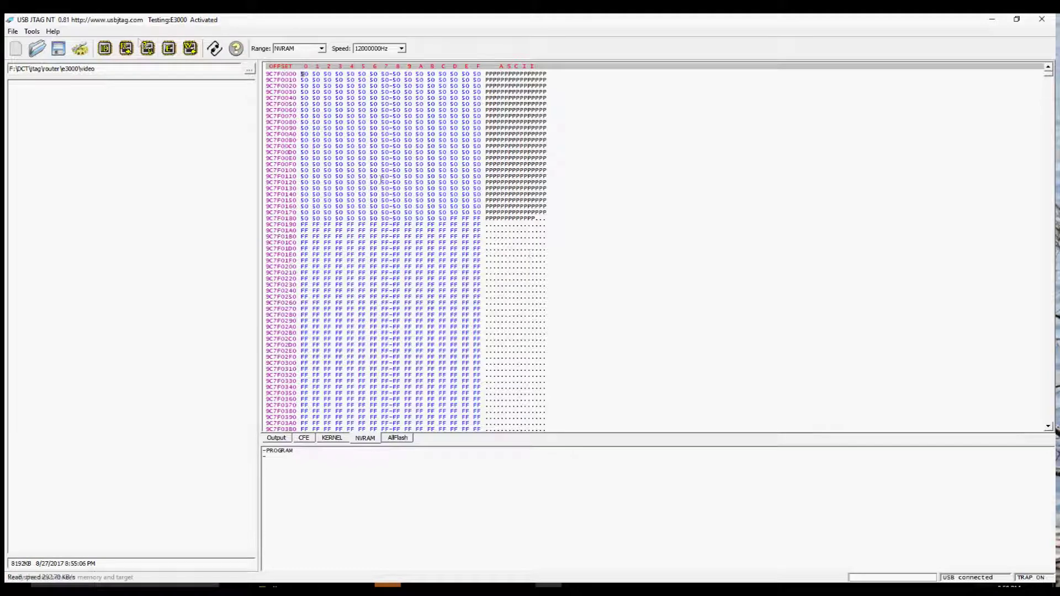
click(59, 49)
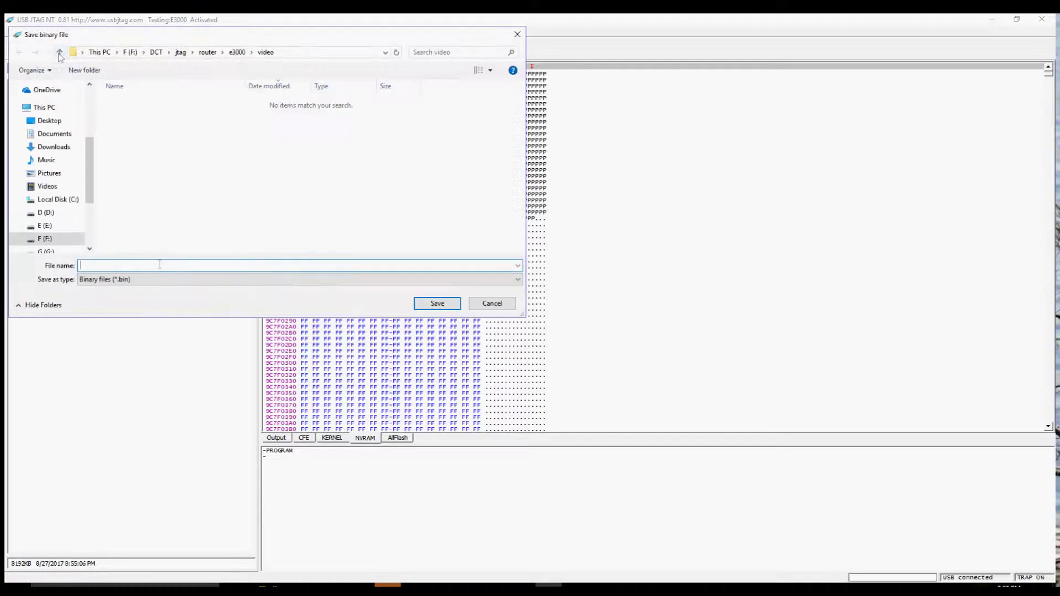
text(backup)
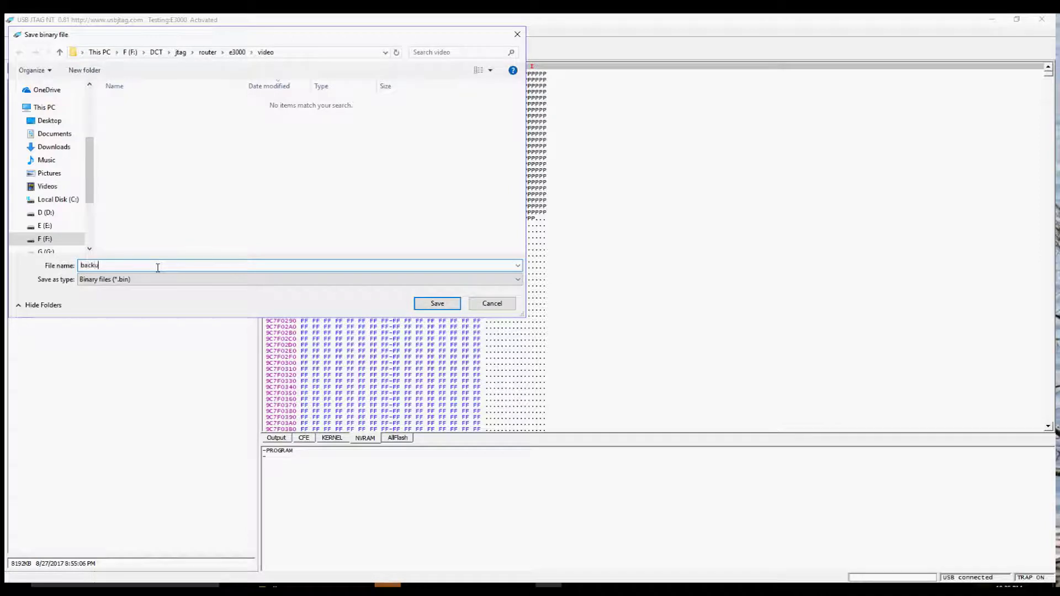
key(Return)
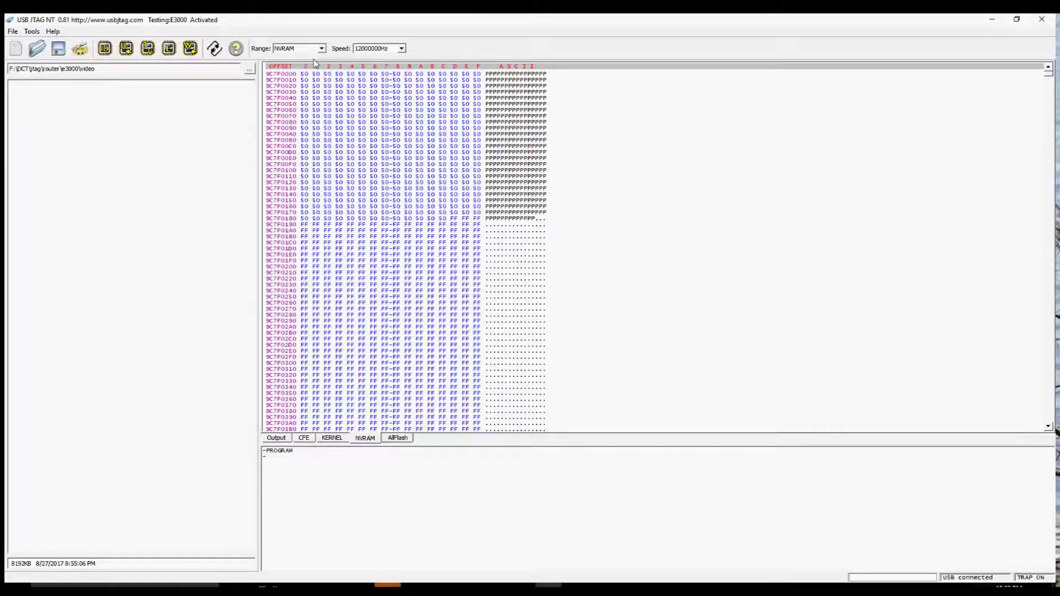
Step: Save the full AllFlash range as a binary file named backup in the video folder
click(322, 49)
click(302, 73)
click(58, 49)
text(backup)
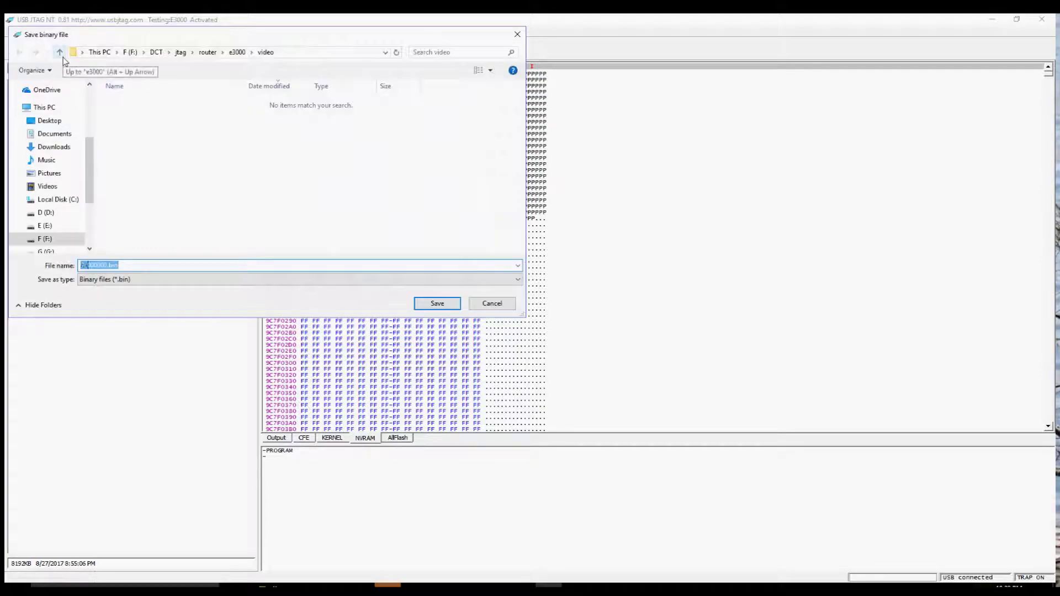
key(Return)
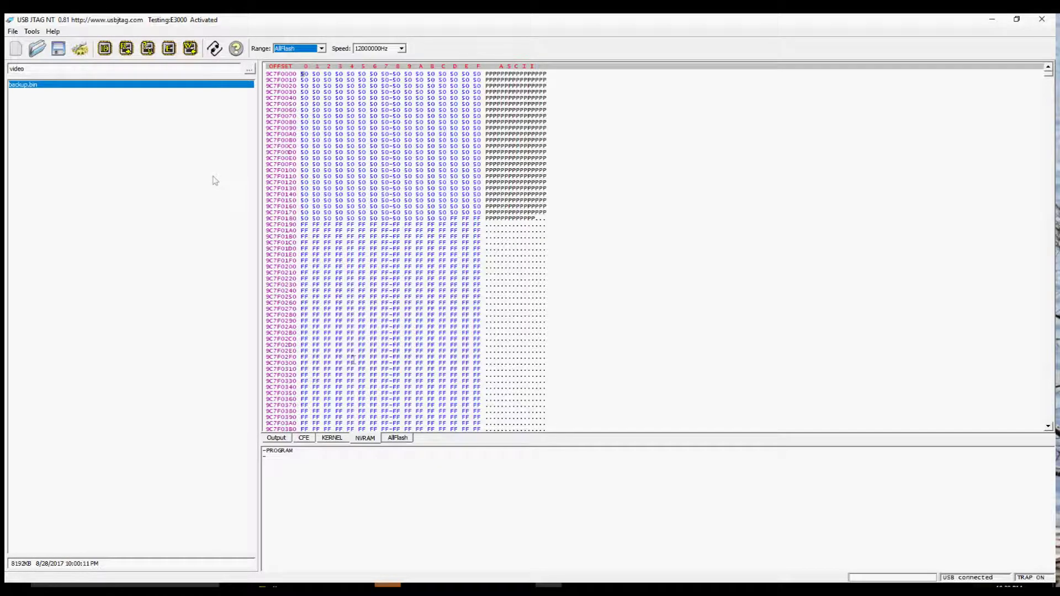
Step: Fill the NVRAM buffer with FF and program it to the router's flash
click(379, 480)
click(331, 438)
click(364, 438)
right_click(407, 259)
click(419, 264)
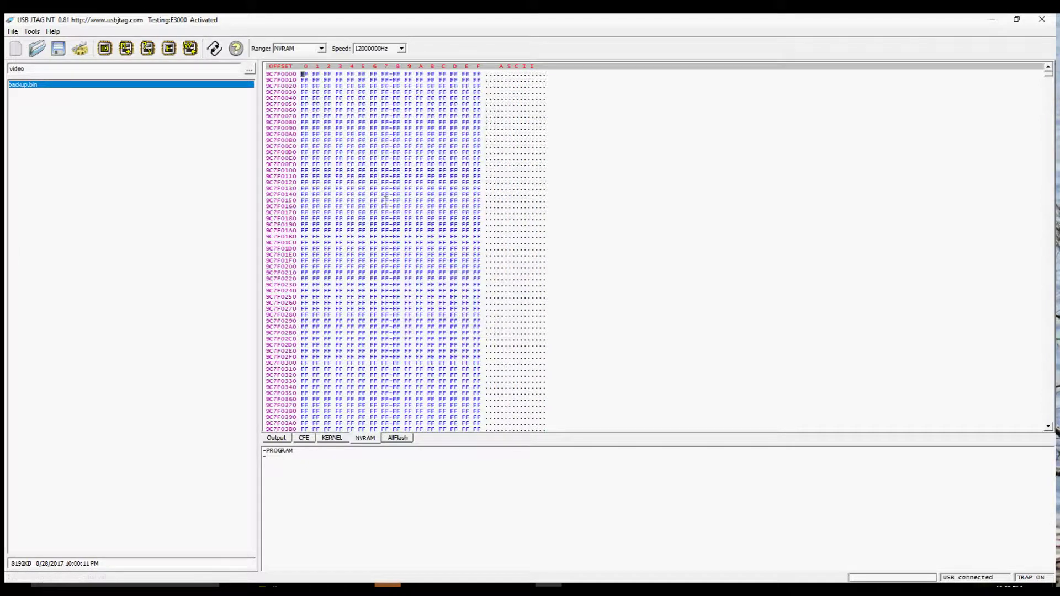
click(190, 49)
click(518, 316)
Step: Fill the KERNEL buffer with FF
click(331, 438)
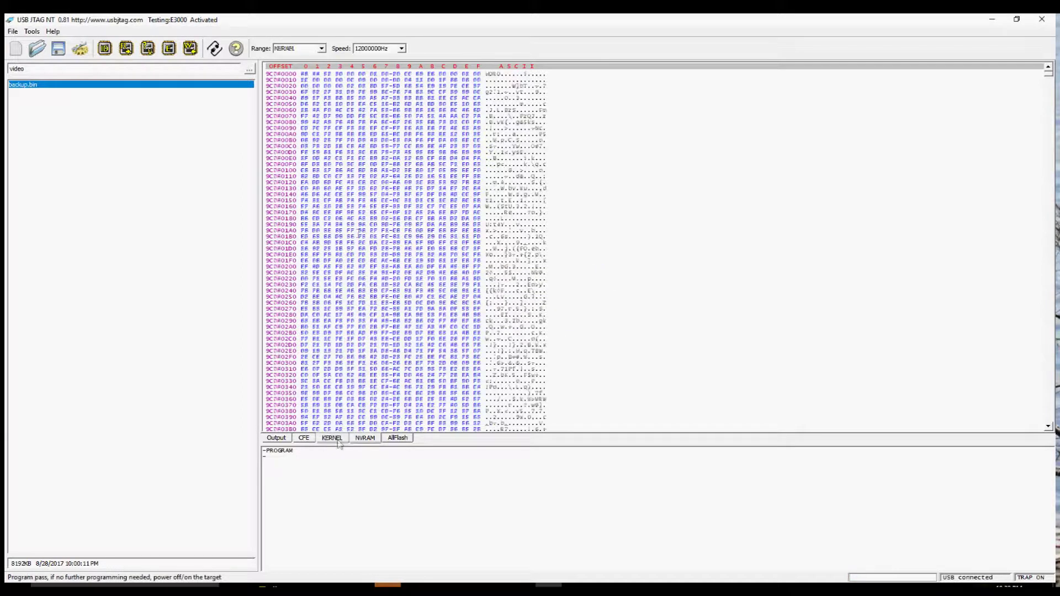
right_click(361, 251)
click(392, 270)
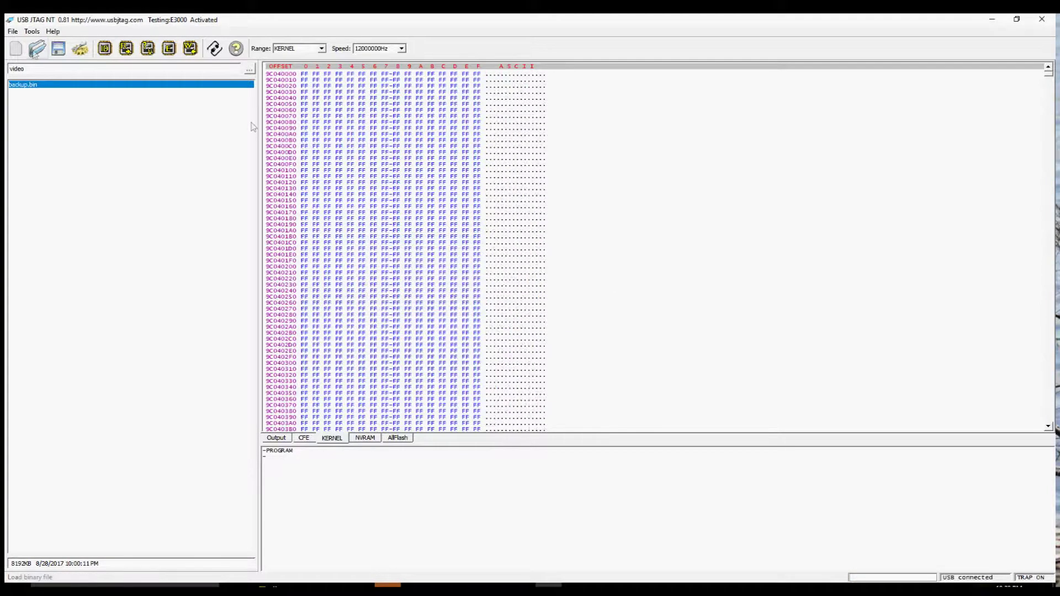
Step: Load openwrt-15.05-brcm47xx-generic-linksys-e3000-v1-squashfsnohead.bin from the e3000 folder into the KERNEL range
click(34, 51)
click(237, 53)
drag(246, 86, 441, 96)
click(343, 171)
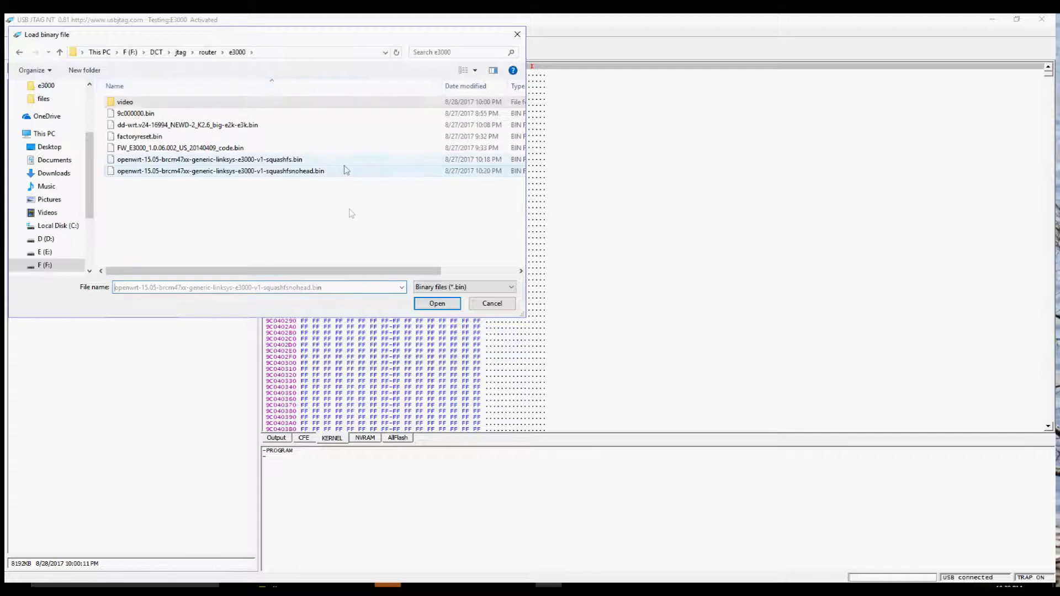
click(437, 307)
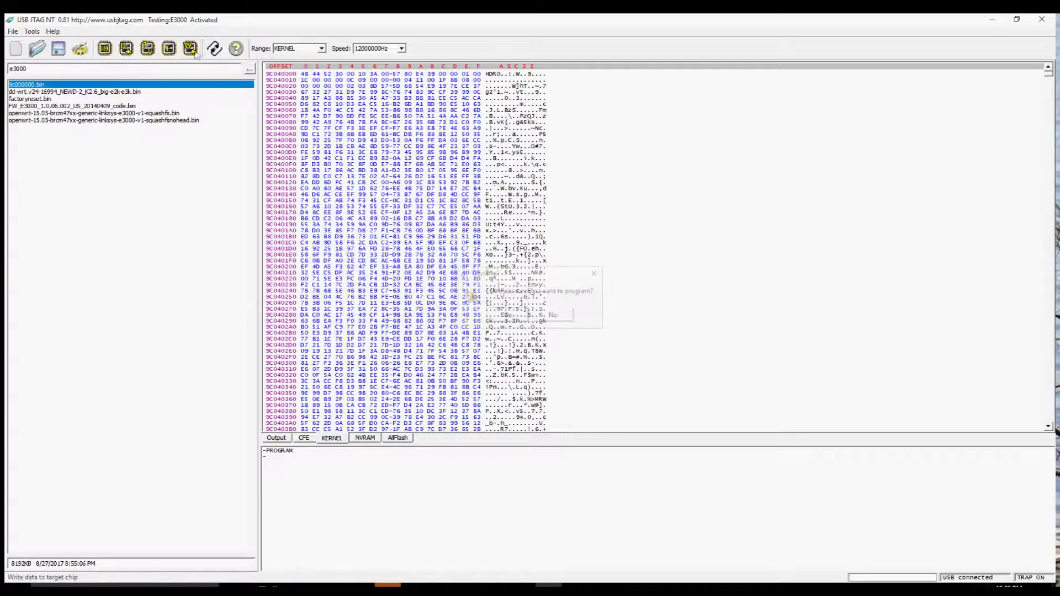
Step: Program the OpenWrt image to the KERNEL range, check the output log, and verify the data against the target
click(502, 314)
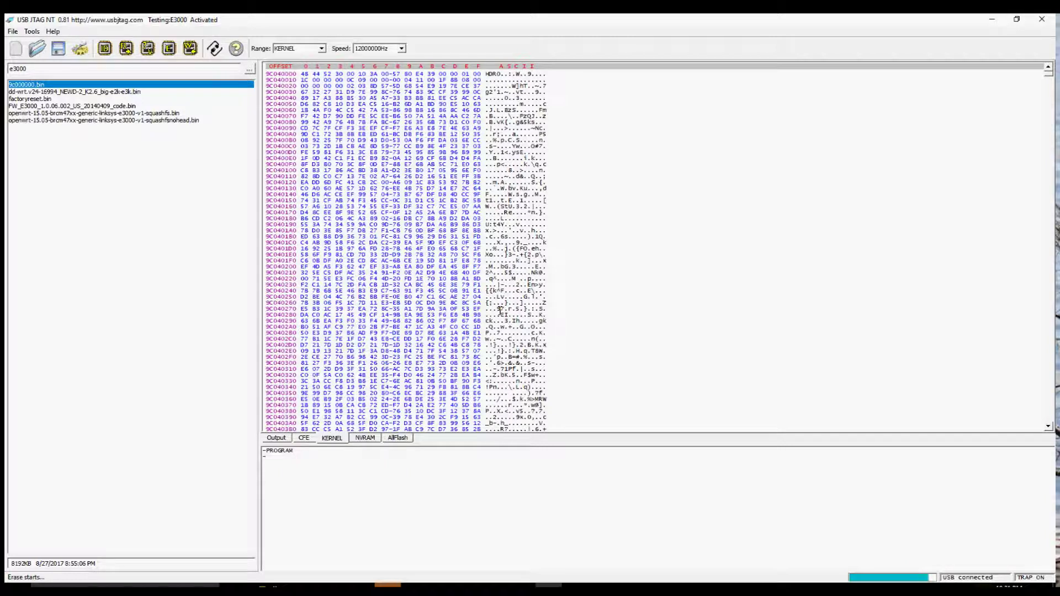
click(279, 438)
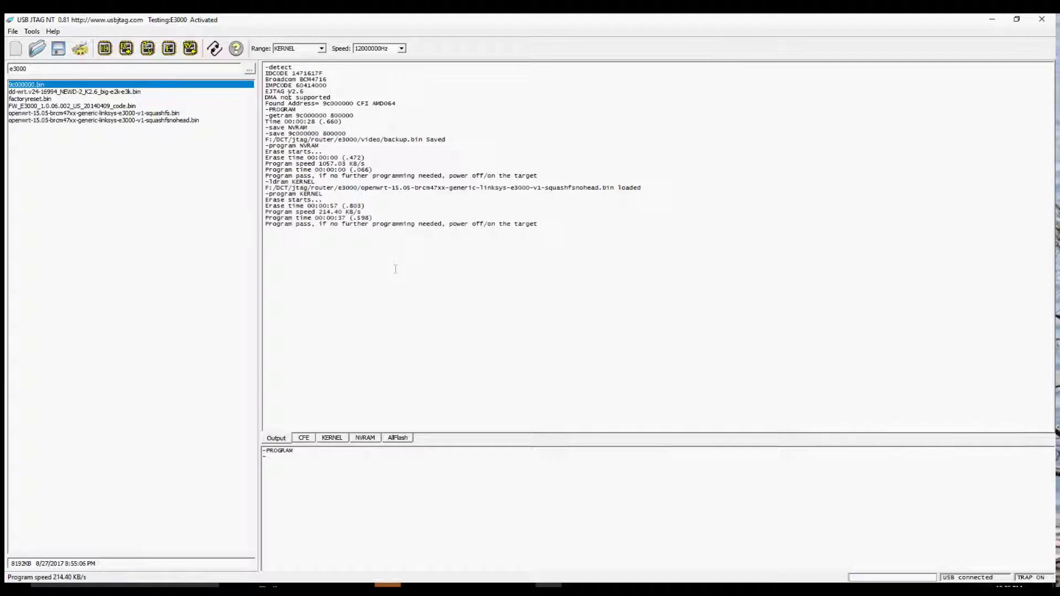
click(148, 48)
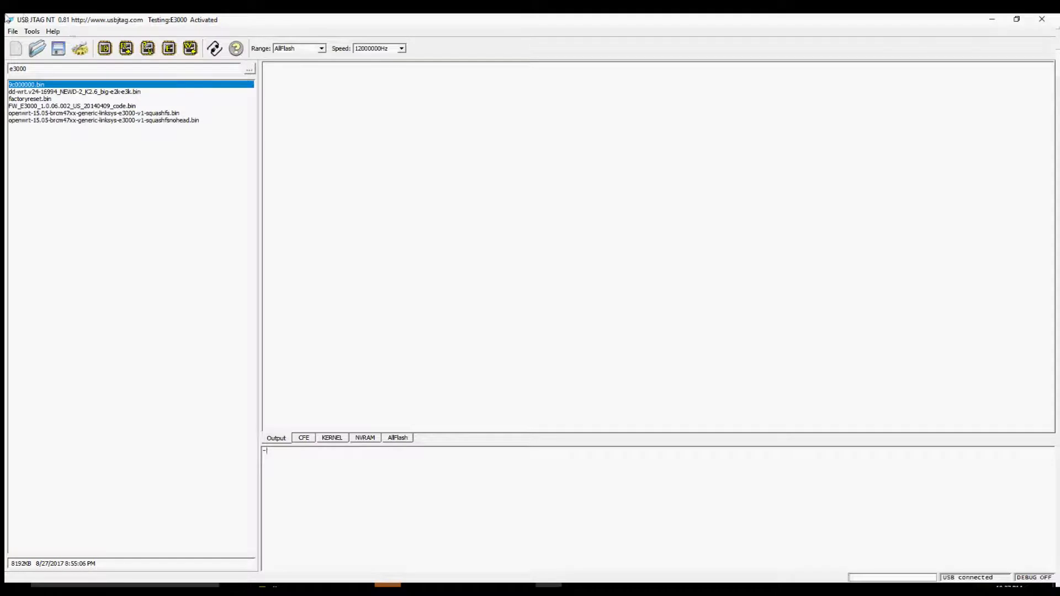
Step: Detect the target chip and run the PROGRAM command in the console
click(104, 48)
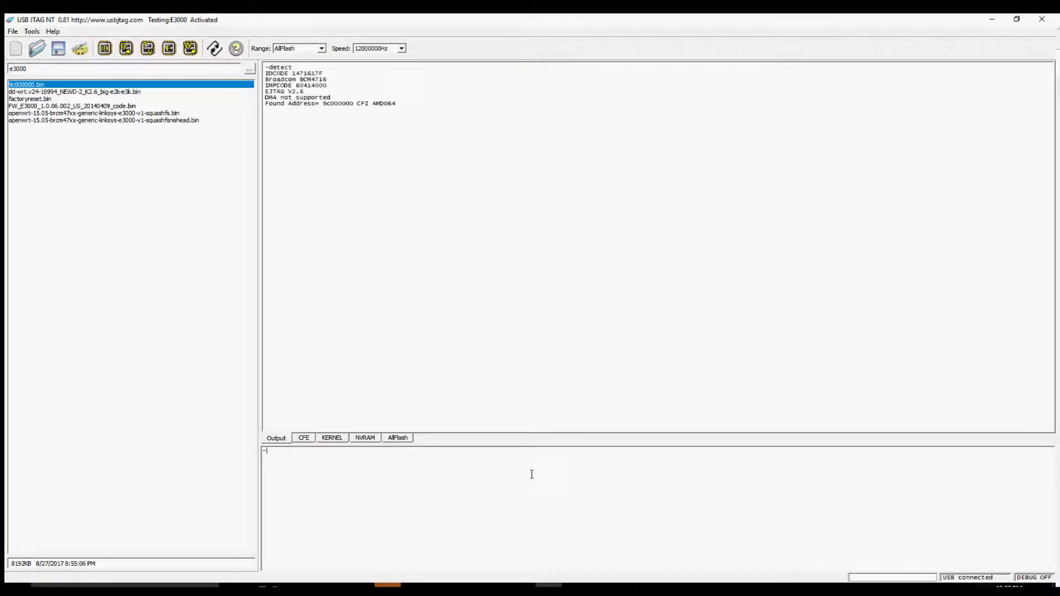
text(prt)
key(Return)
text(PROGRAM)
key(Return)
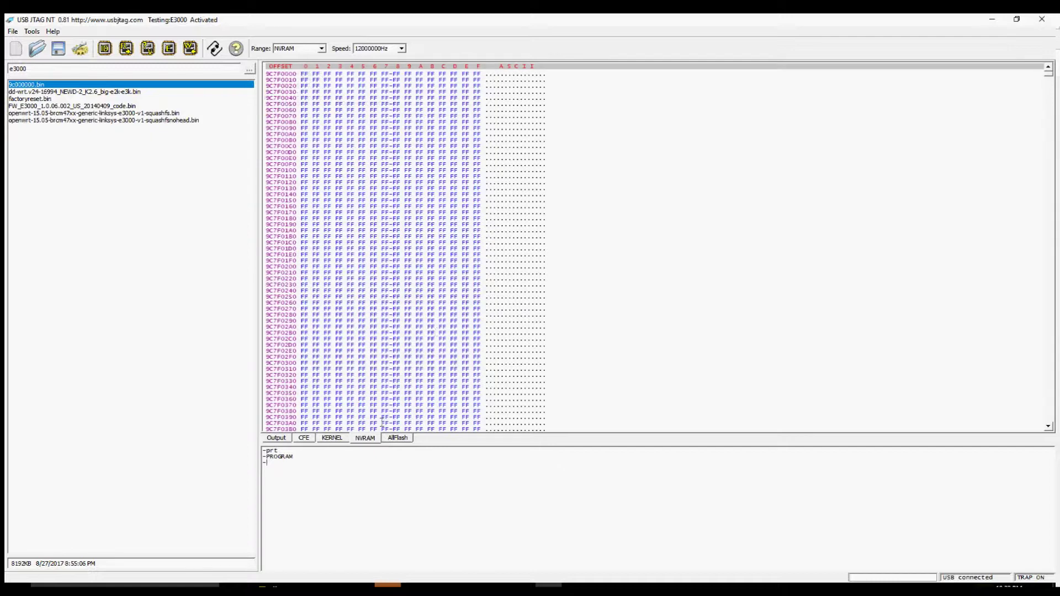
Step: Program the FF-filled NVRAM buffer to the target and verify it against memory
right_click(435, 331)
key(Escape)
click(193, 51)
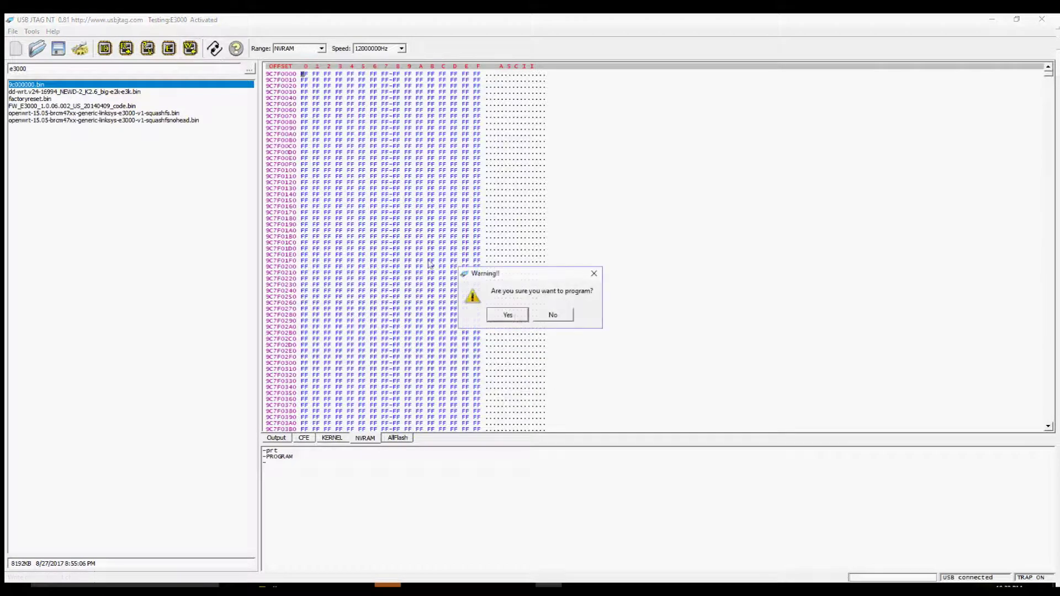
click(515, 318)
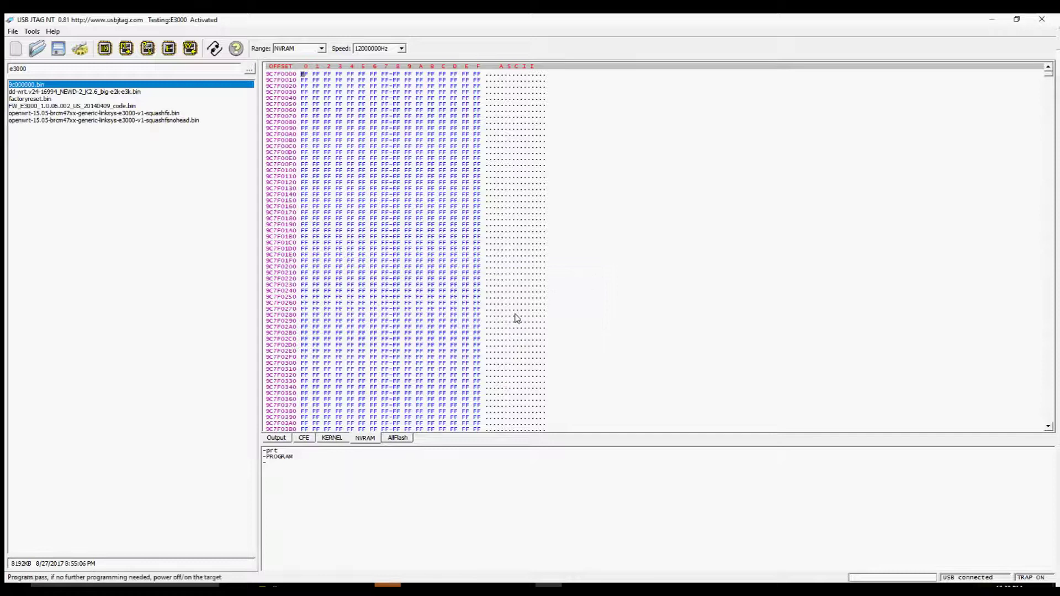
click(154, 52)
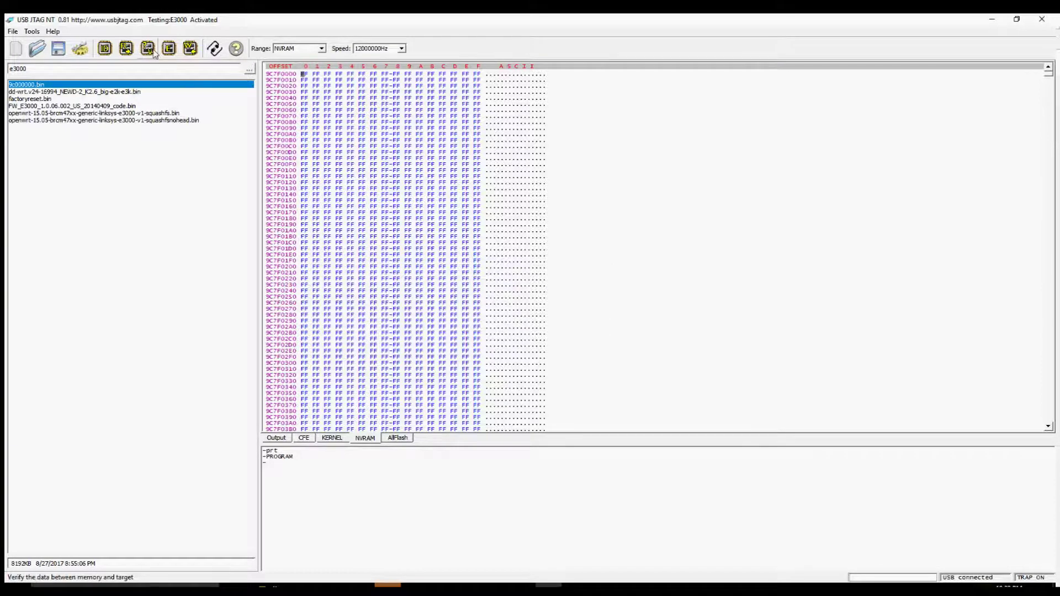
Step: Load dd-wrt.v24-16994_NEWD-2_K2.6_big-e2k-e3k.bin into the KERNEL range
click(332, 438)
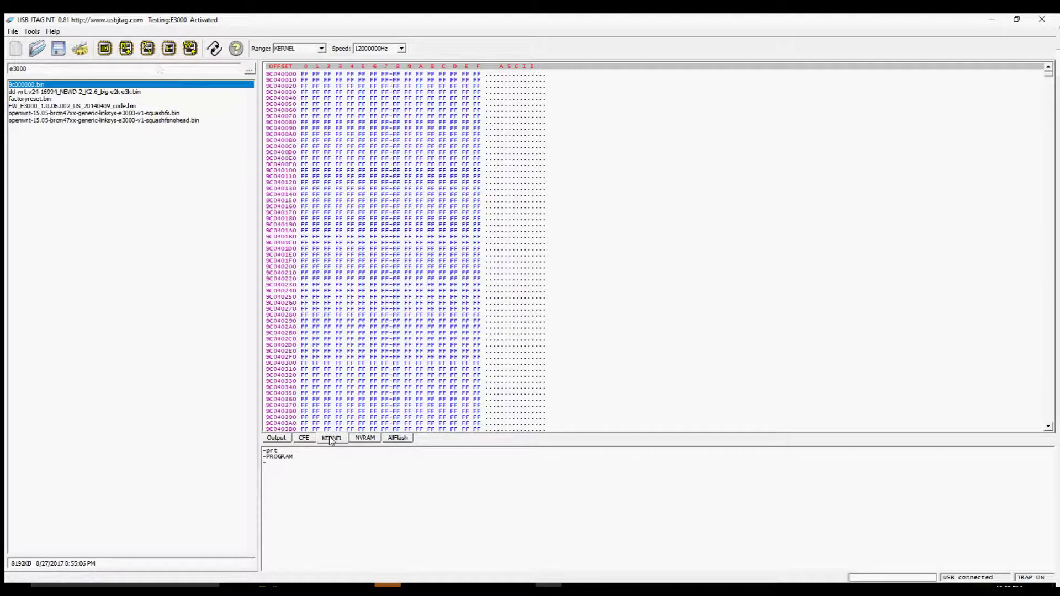
click(38, 51)
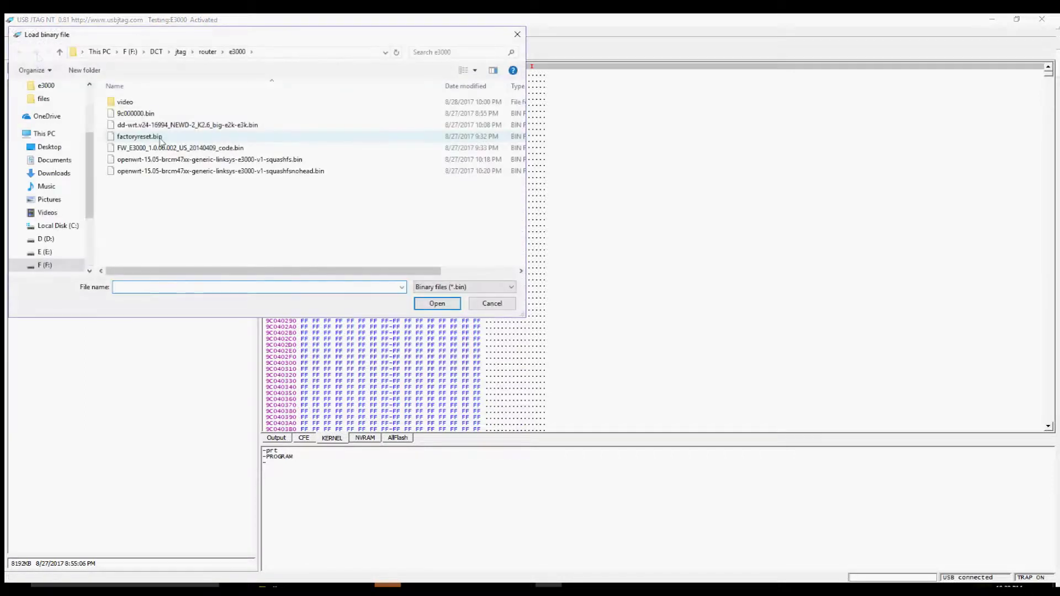
click(162, 126)
click(437, 304)
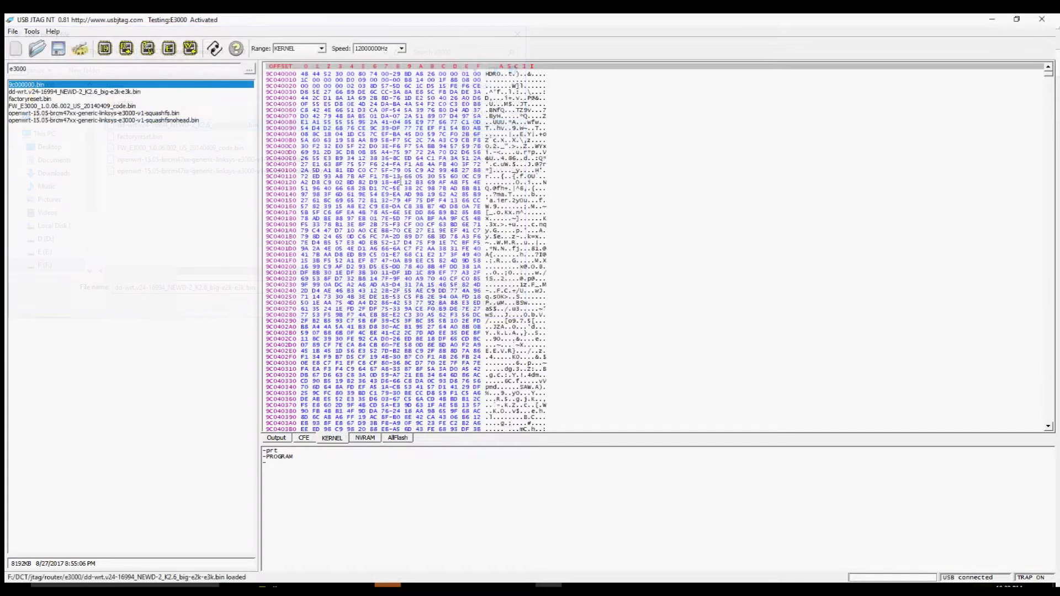
Step: Program the DD-WRT image to the KERNEL range, check the output log, and verify the data against the target
click(217, 49)
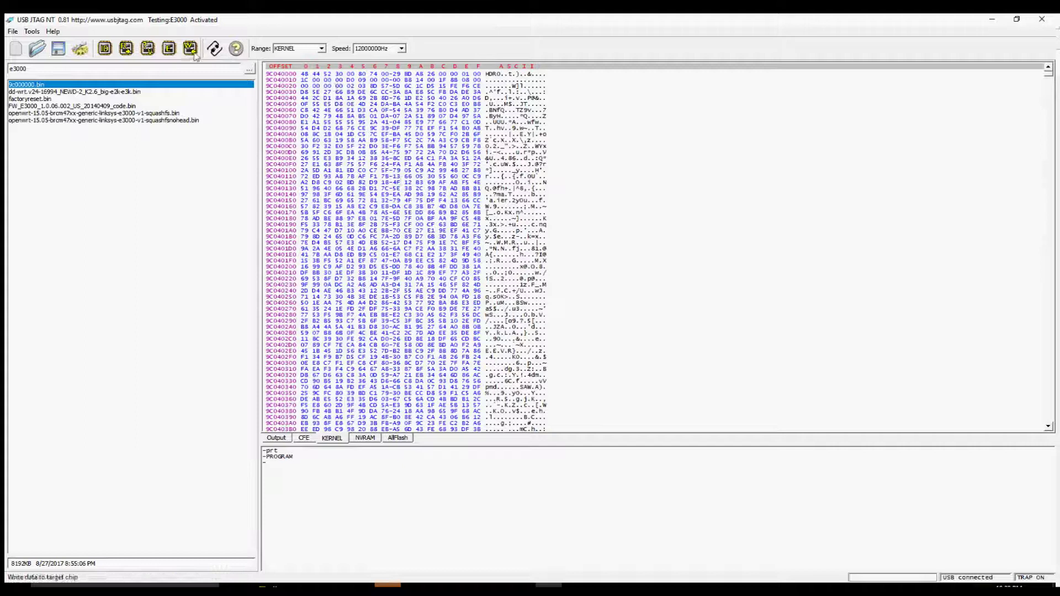
click(506, 315)
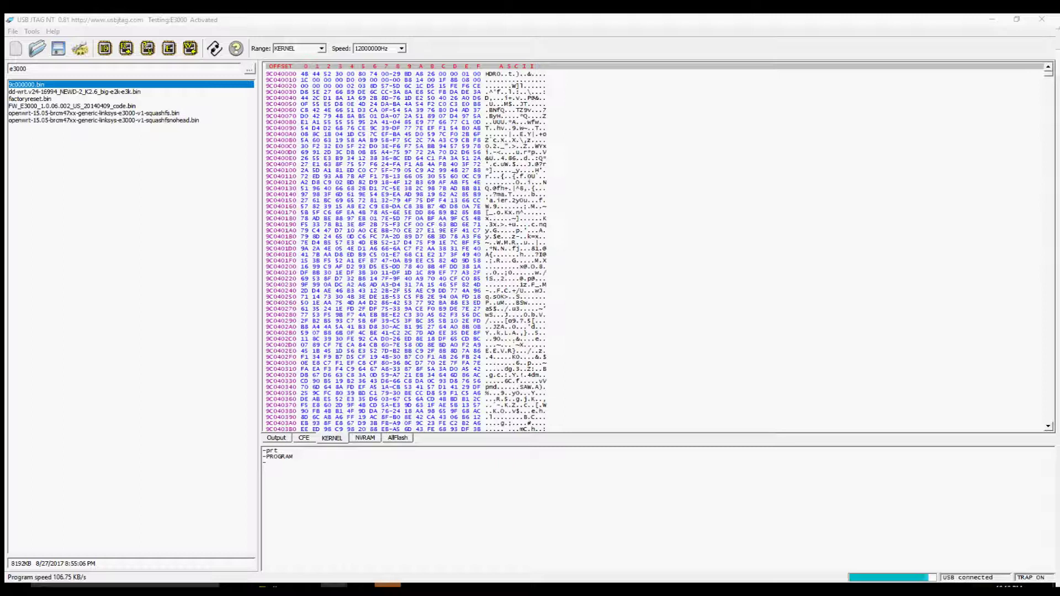
click(281, 439)
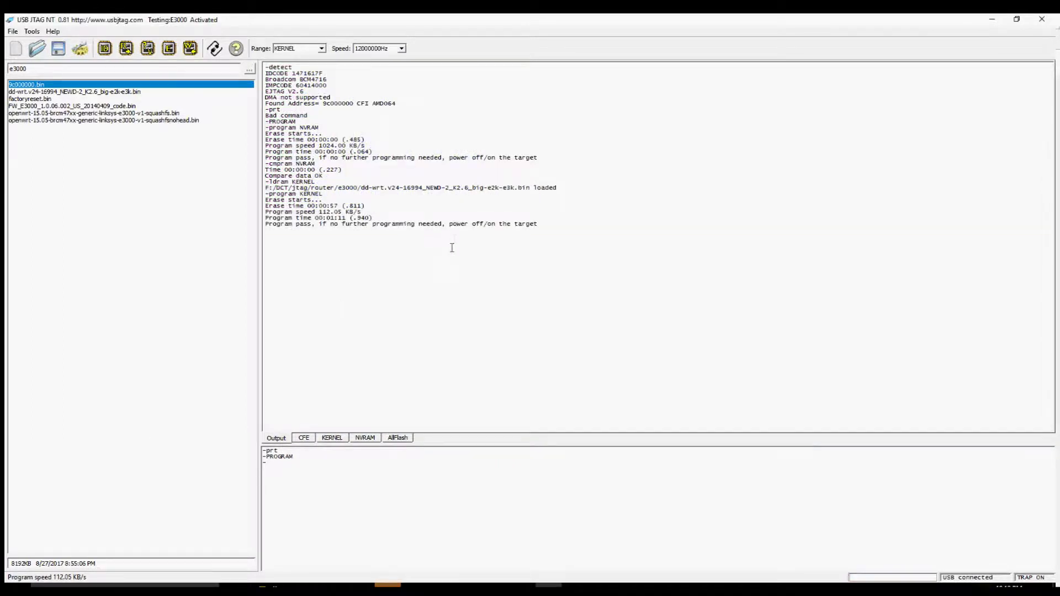
click(148, 49)
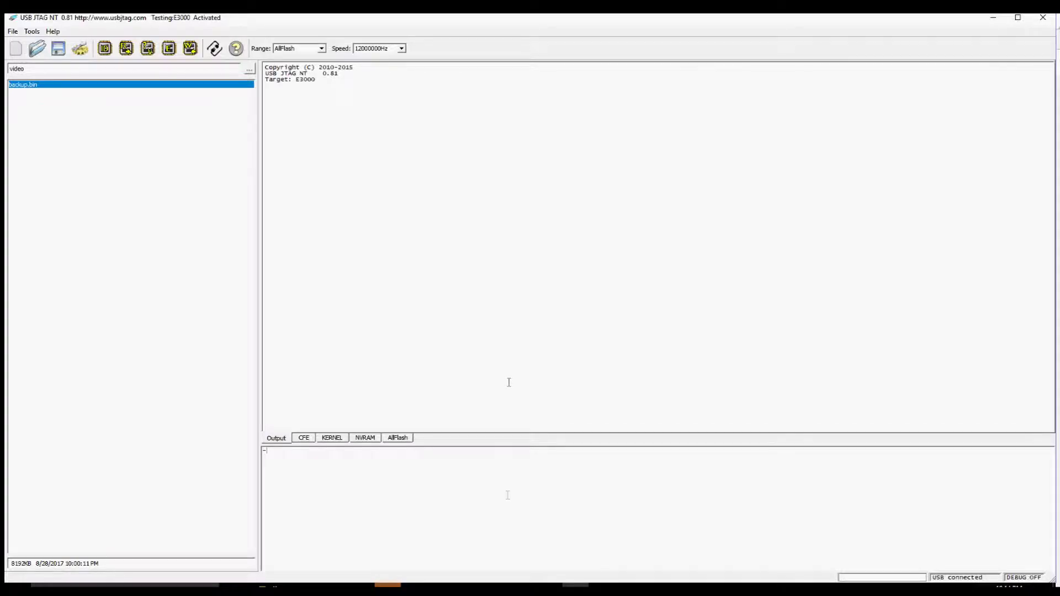
Step: Detect the target chip and run the command "tap a ffffffff" in the console
click(104, 48)
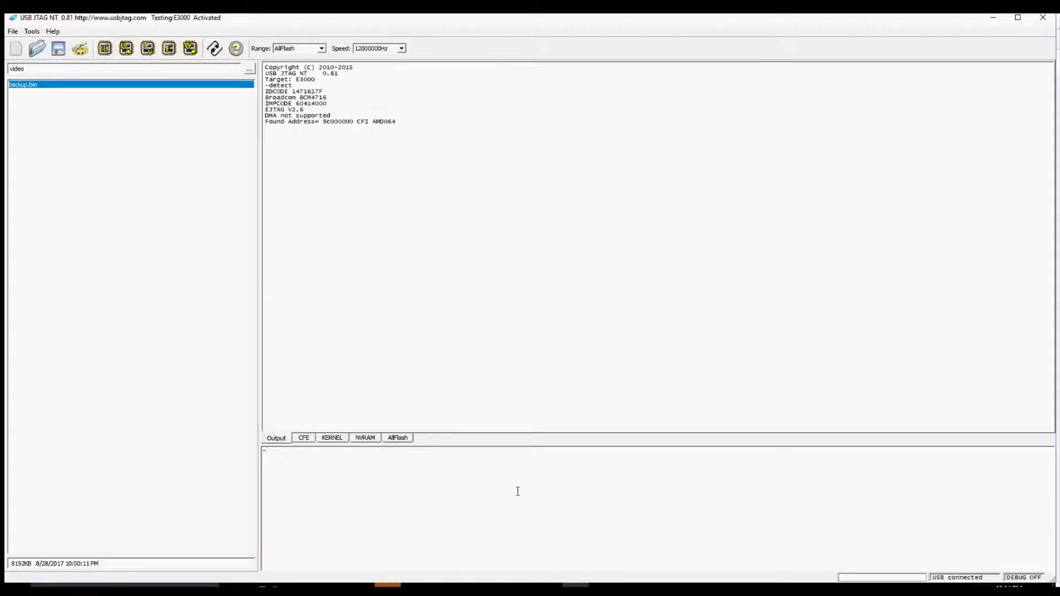
text(tap a ffffffff)
key(Return)
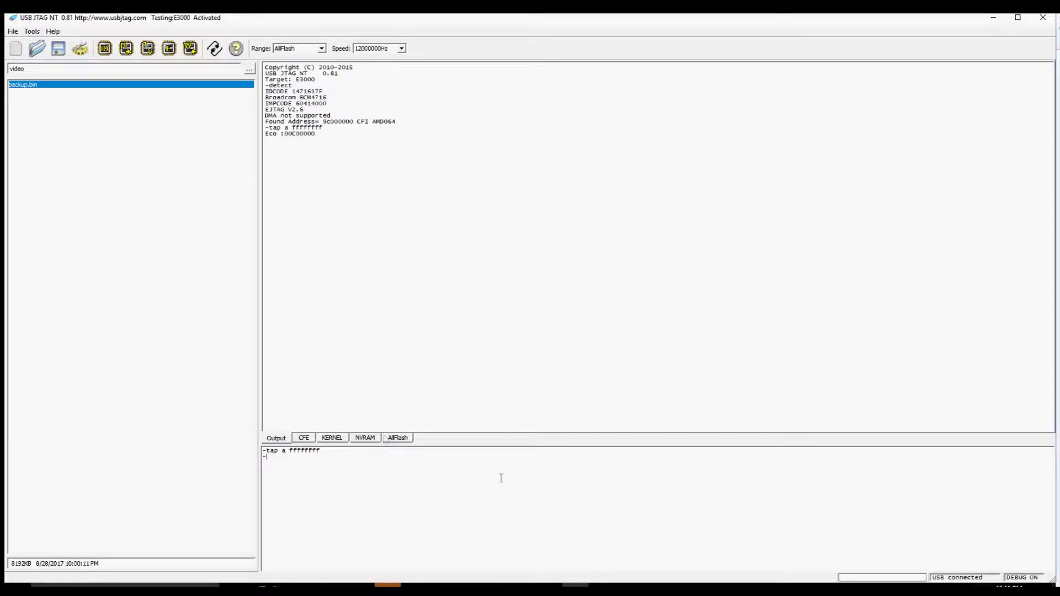
Step: Load backup.bin from the video folder into memory
click(305, 437)
double_click(87, 85)
click(332, 438)
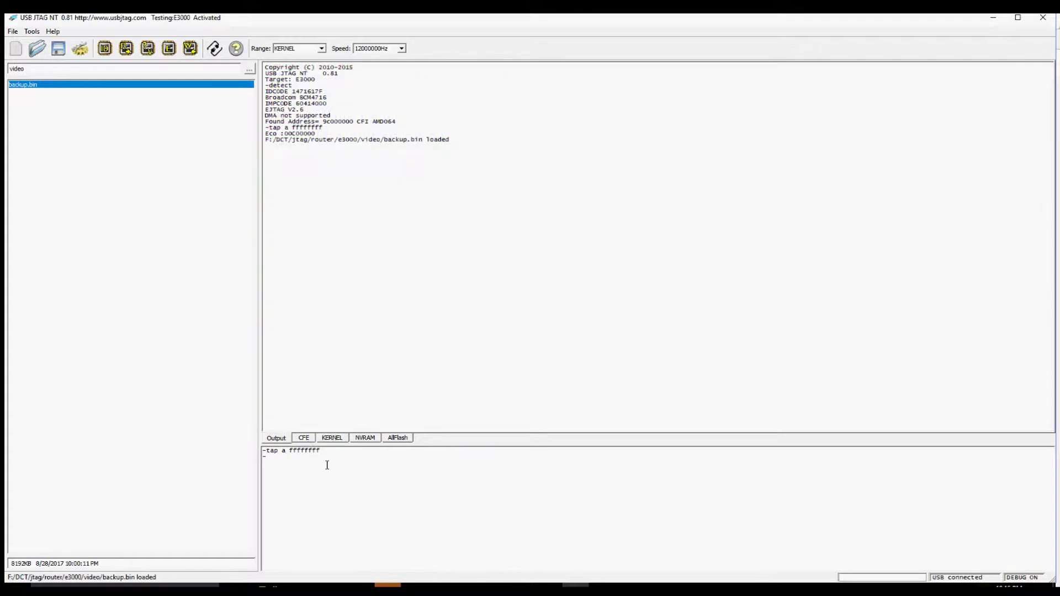
Step: Erase the CFE region with "ERASE cfe" and write it back with "SPROGRAM cfe"
text(erase cfe)
key(Return)
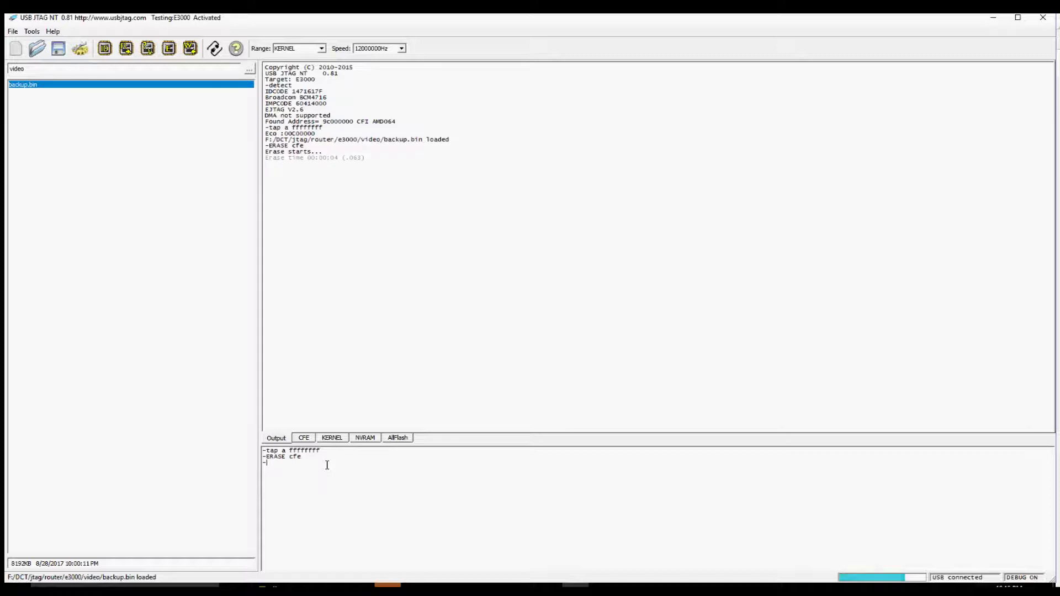
text(SPROGRAM cfe)
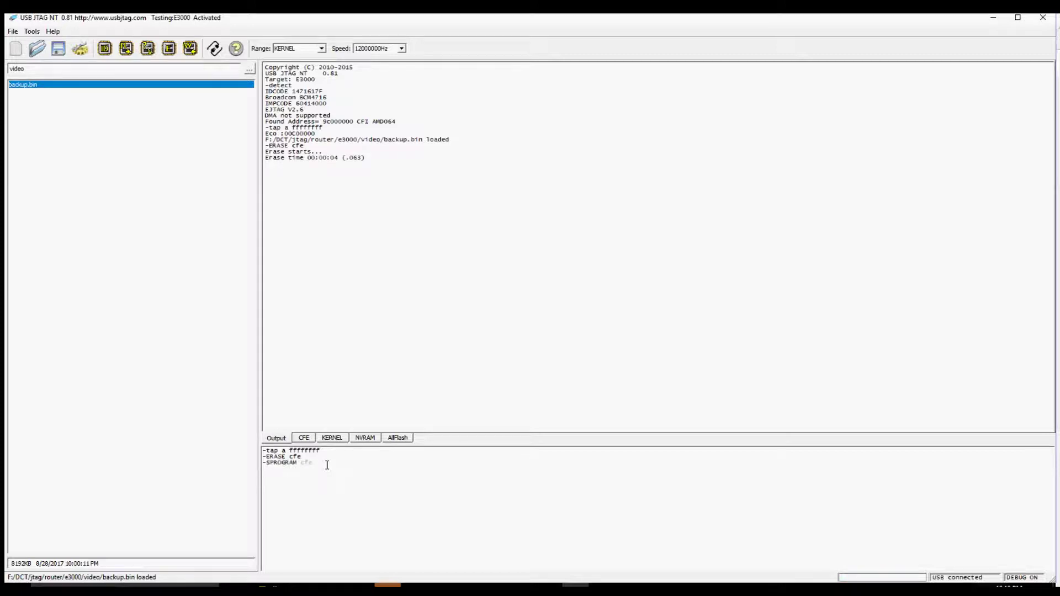
key(Return)
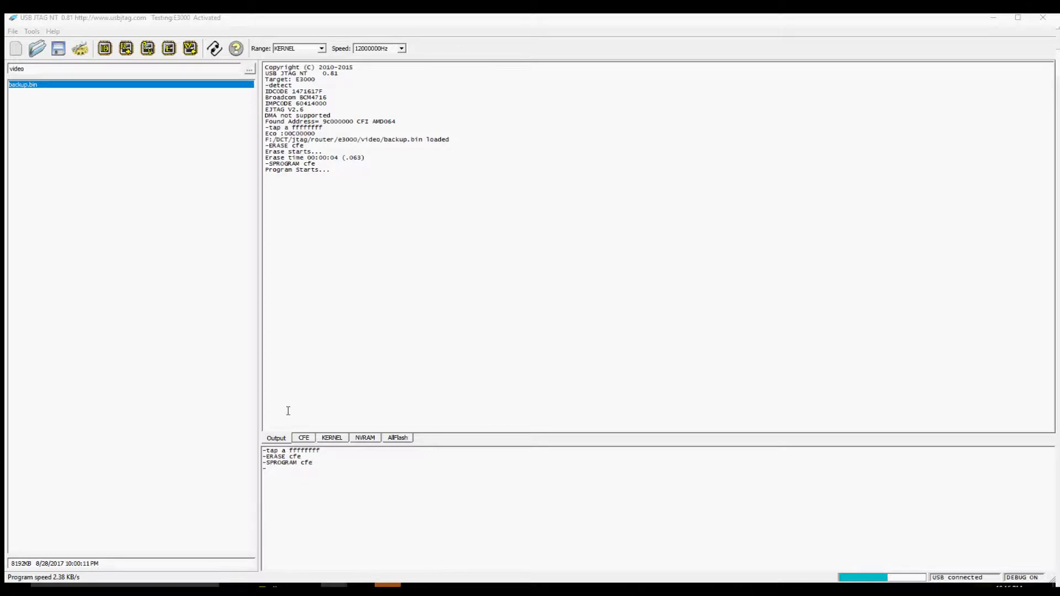
Step: Examine the CFE region's hex data down to its end
click(304, 439)
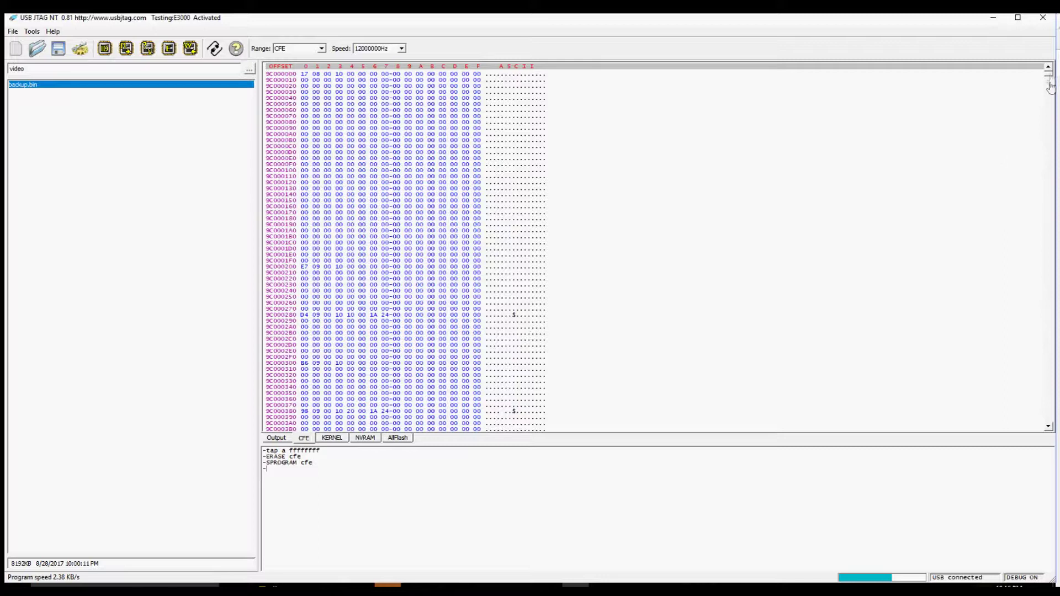
drag(1049, 79, 1045, 441)
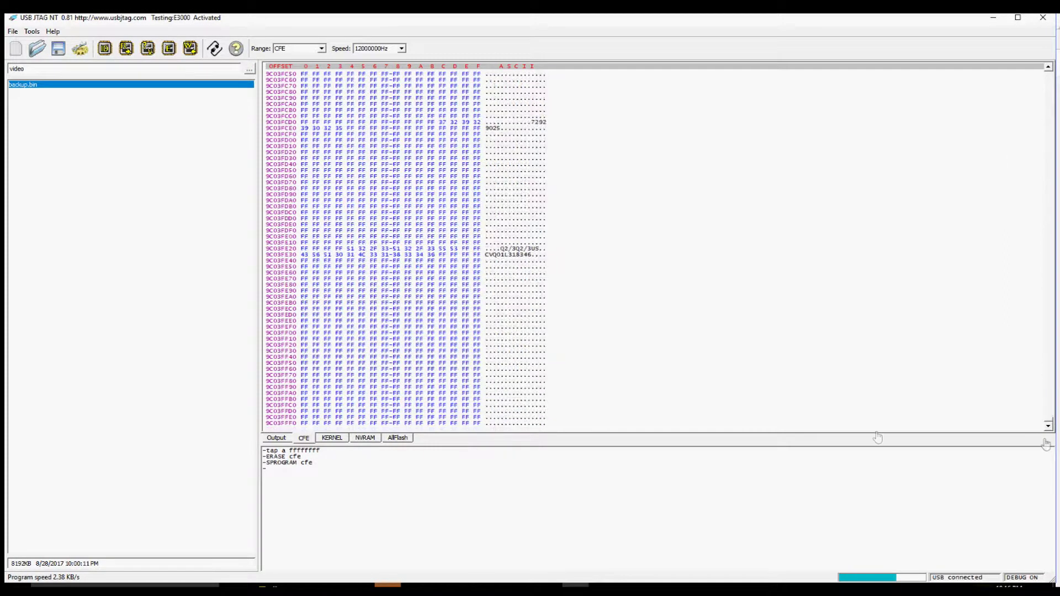
Step: Compare the programmed CFE region with the data in memory by running "SCMPRAM cfe" in the console
click(283, 439)
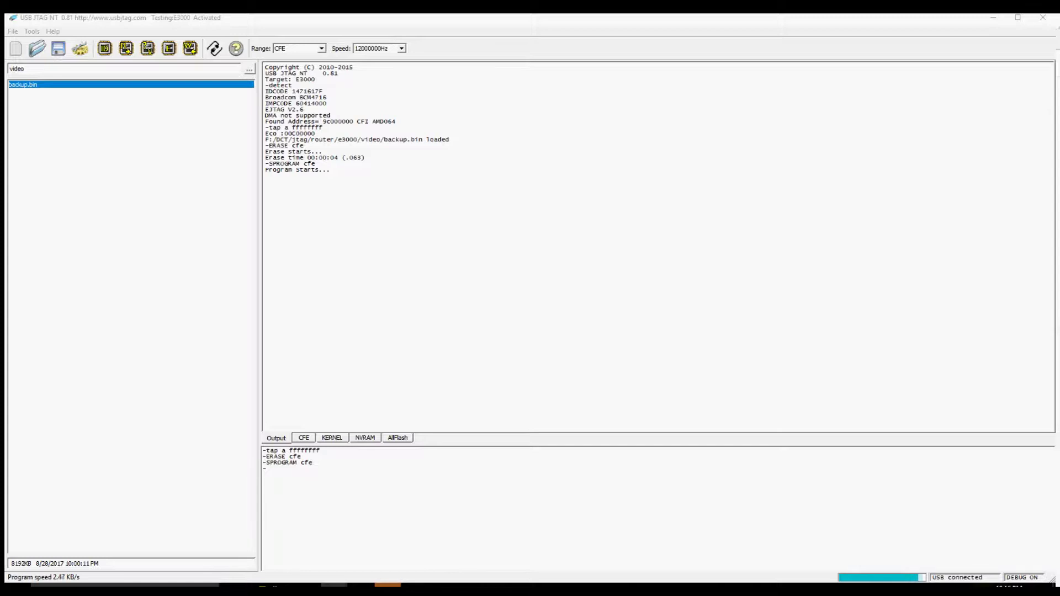
click(400, 384)
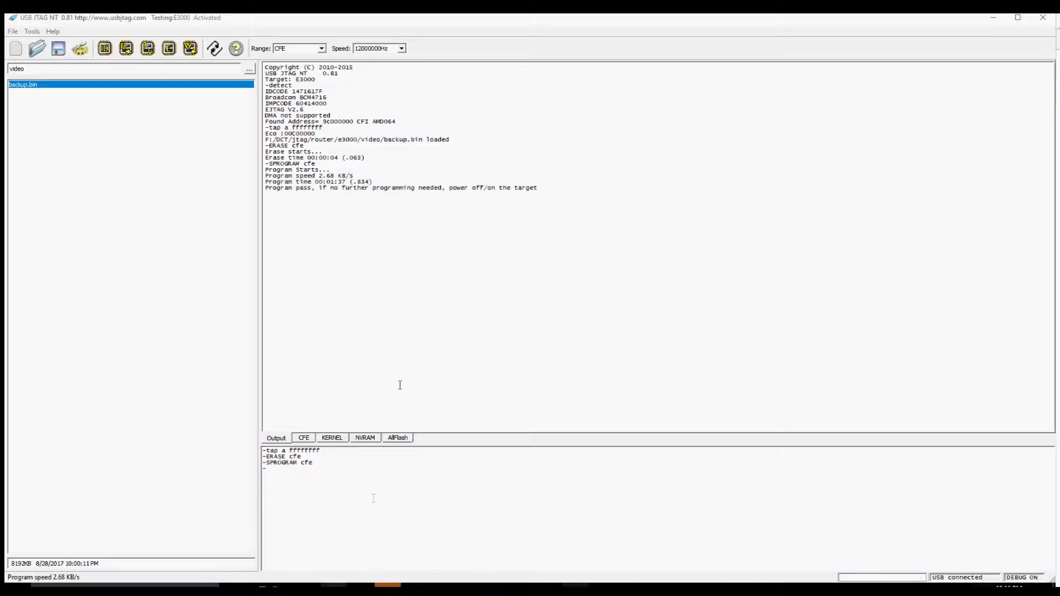
text(SCMPRAM cfe)
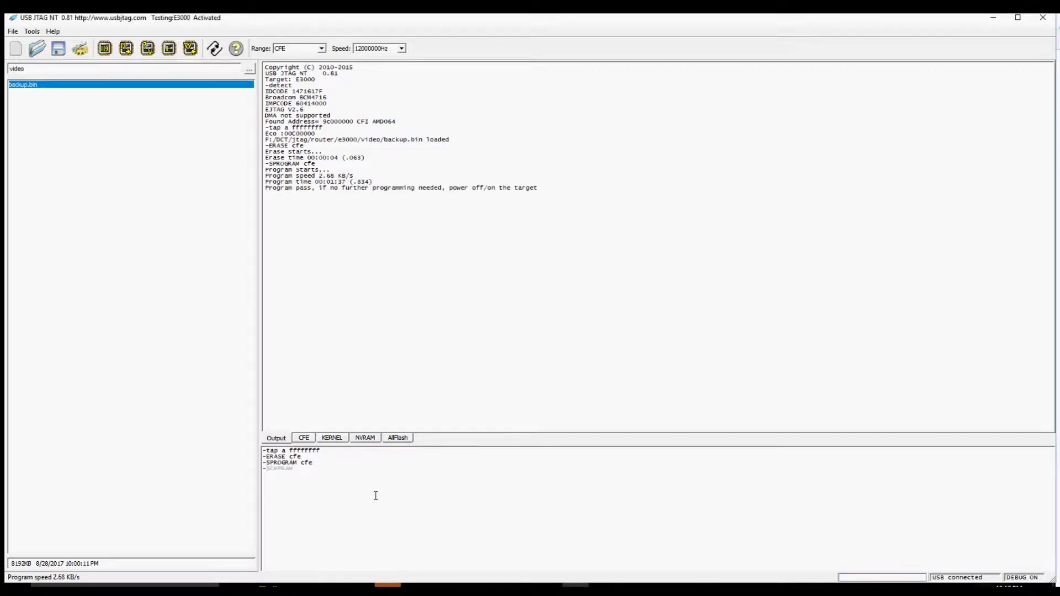
key(Return)
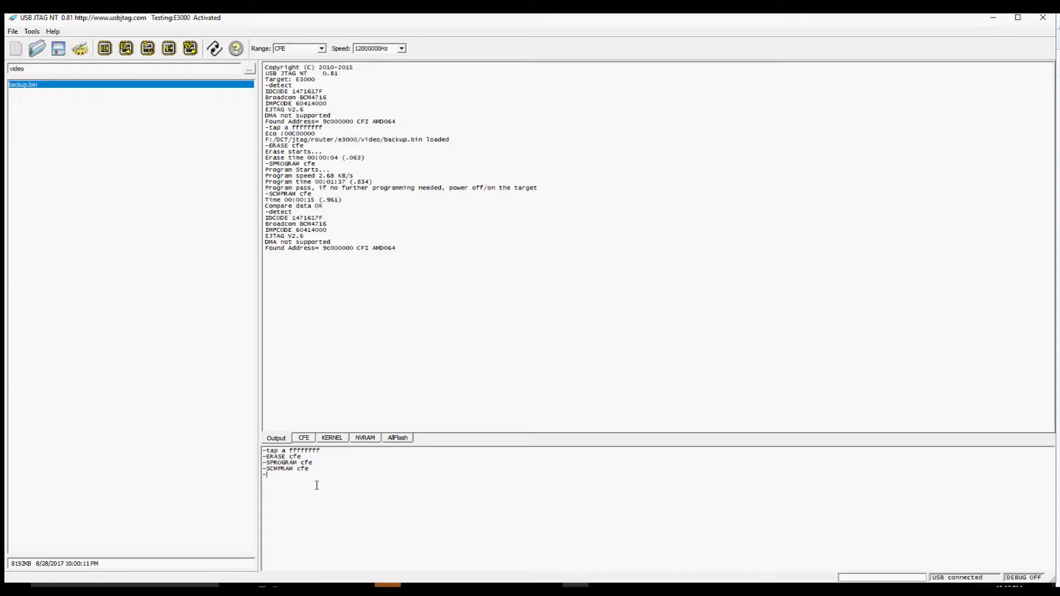
Step: Run "PROGRAM" in the console and program the NVRAM region from the loaded backup.bin
text(PROGRAM)
key(Return)
click(362, 439)
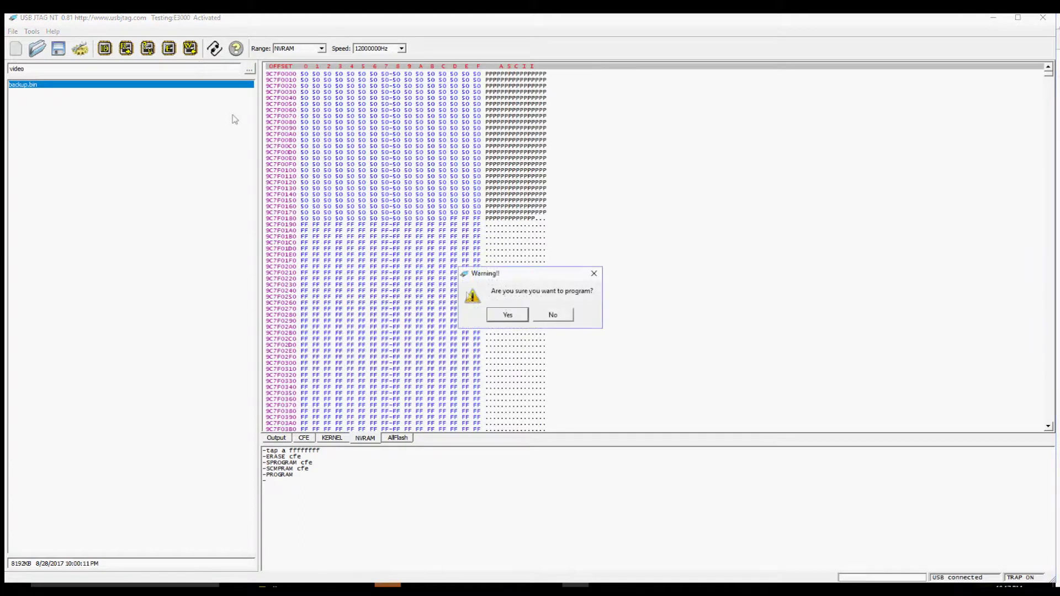
click(504, 316)
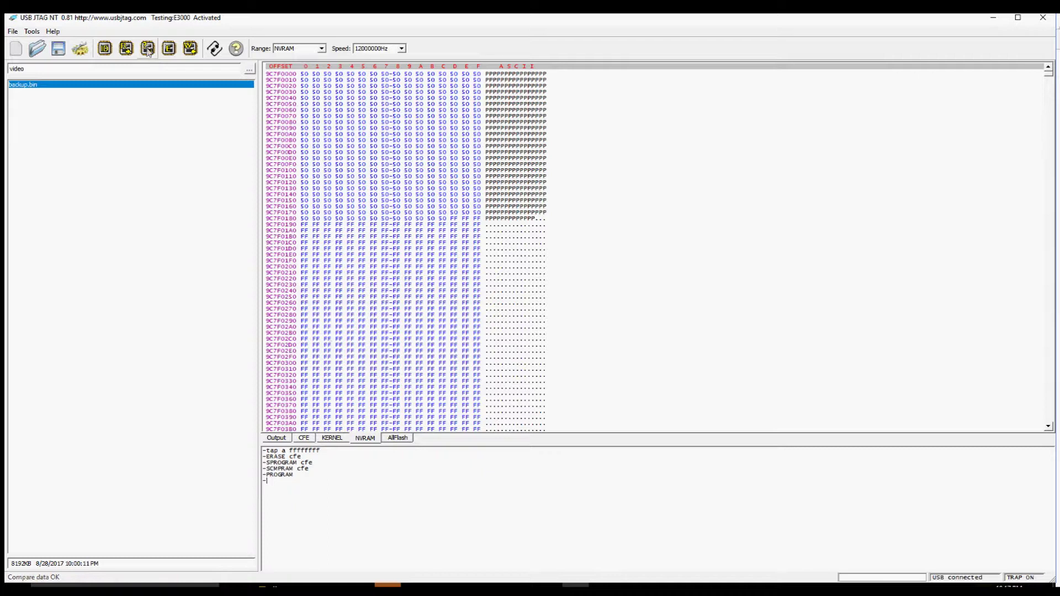
Step: Program the KERNEL region from the loaded backup.bin
click(338, 443)
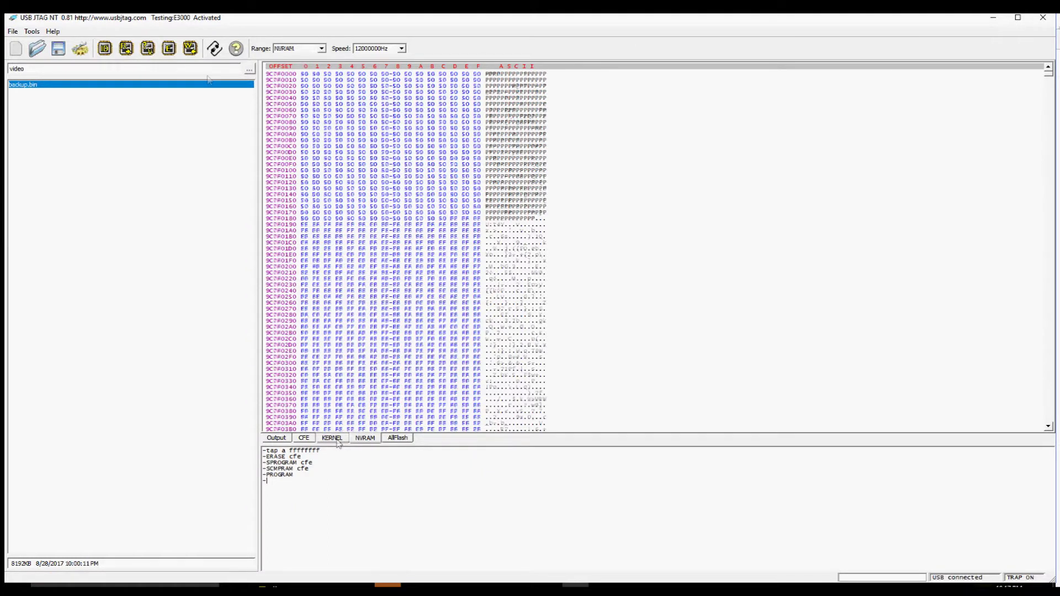
click(190, 48)
click(506, 315)
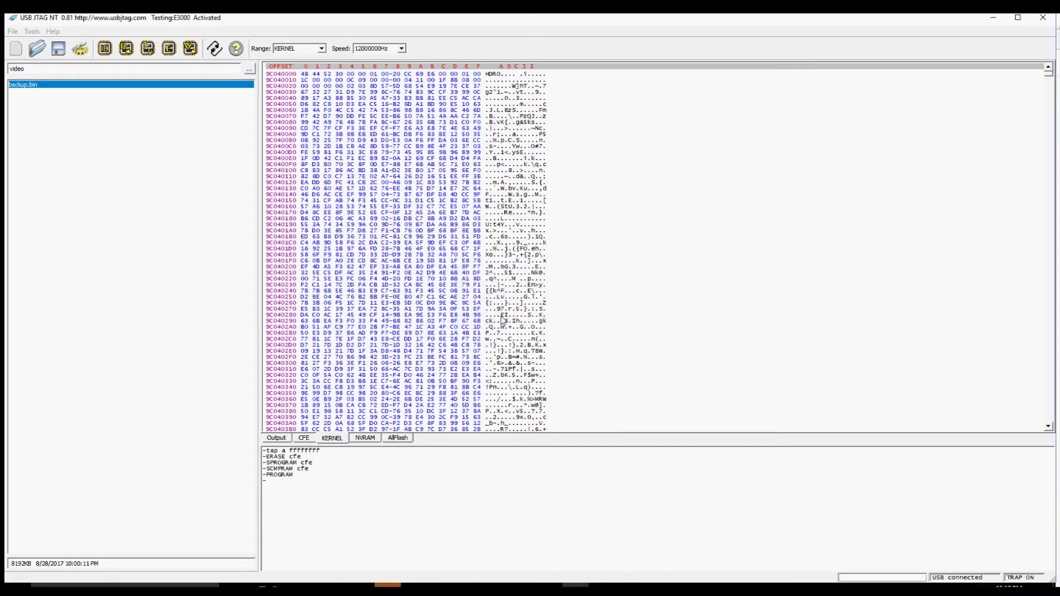